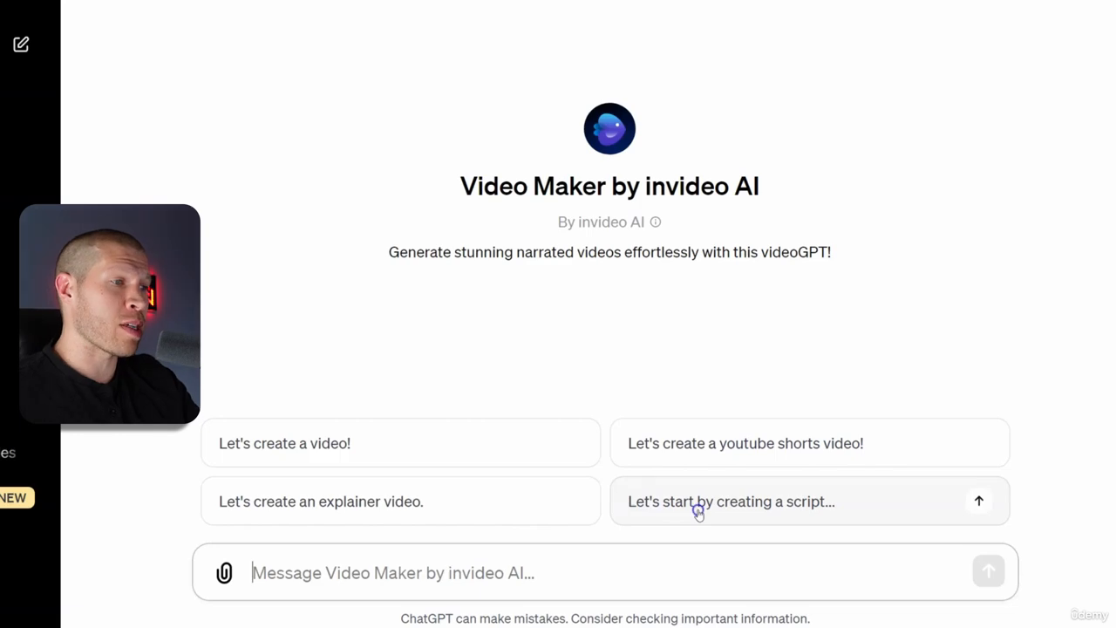
Start a script-creation chat and send "our niche is plumbing and we'd like to create a video on 5 thing you didn't know about your houses plumbing"
left_click(740, 511)
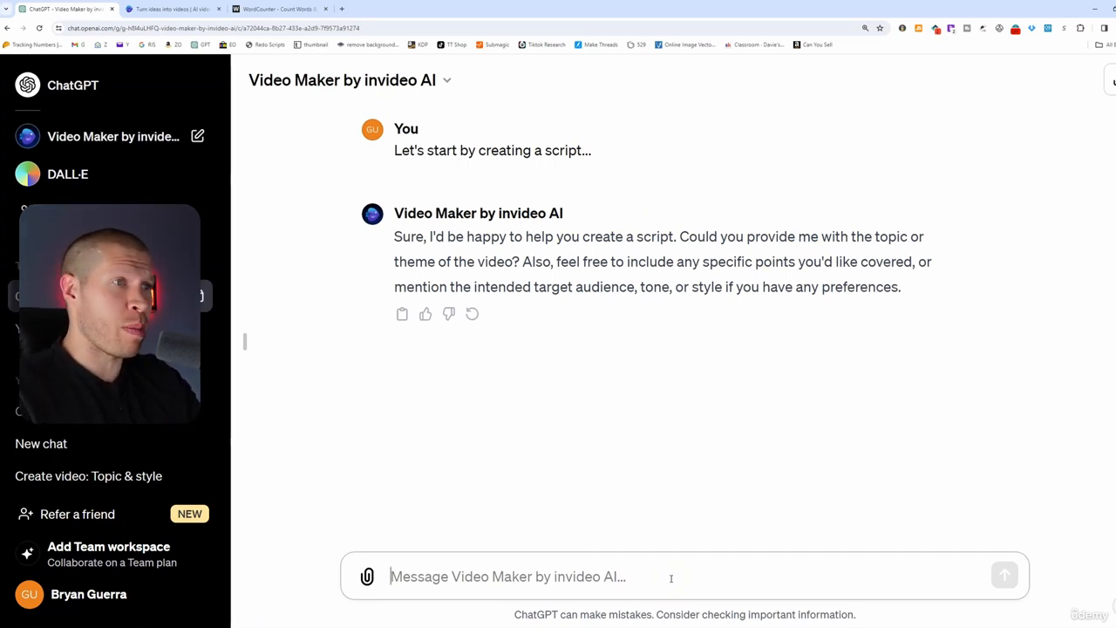
type("our")
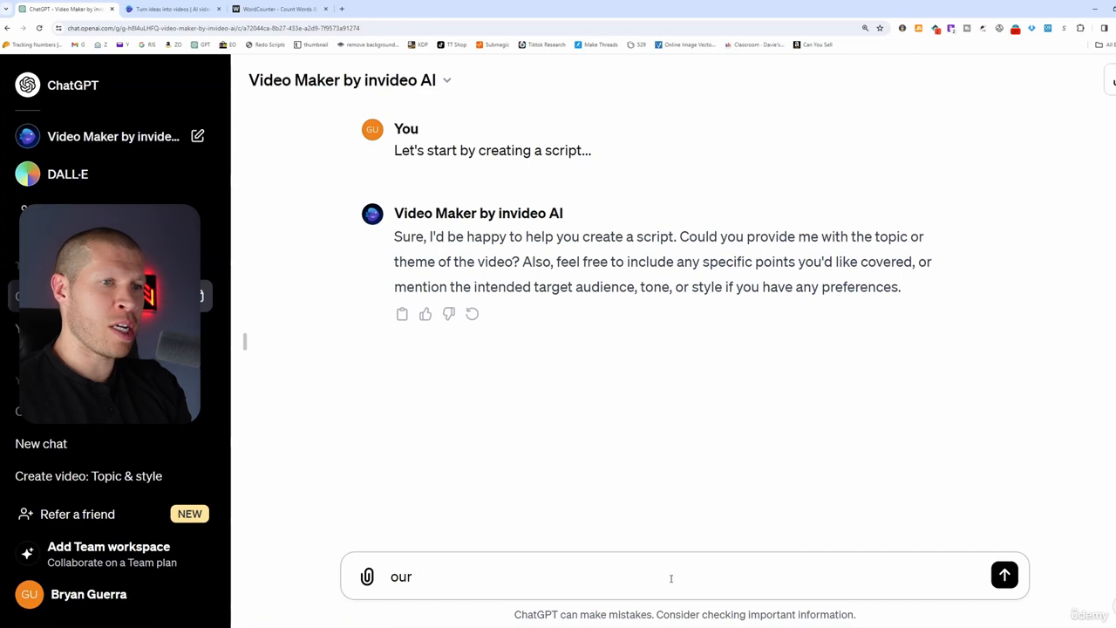
type(" niche is plumbing and we")
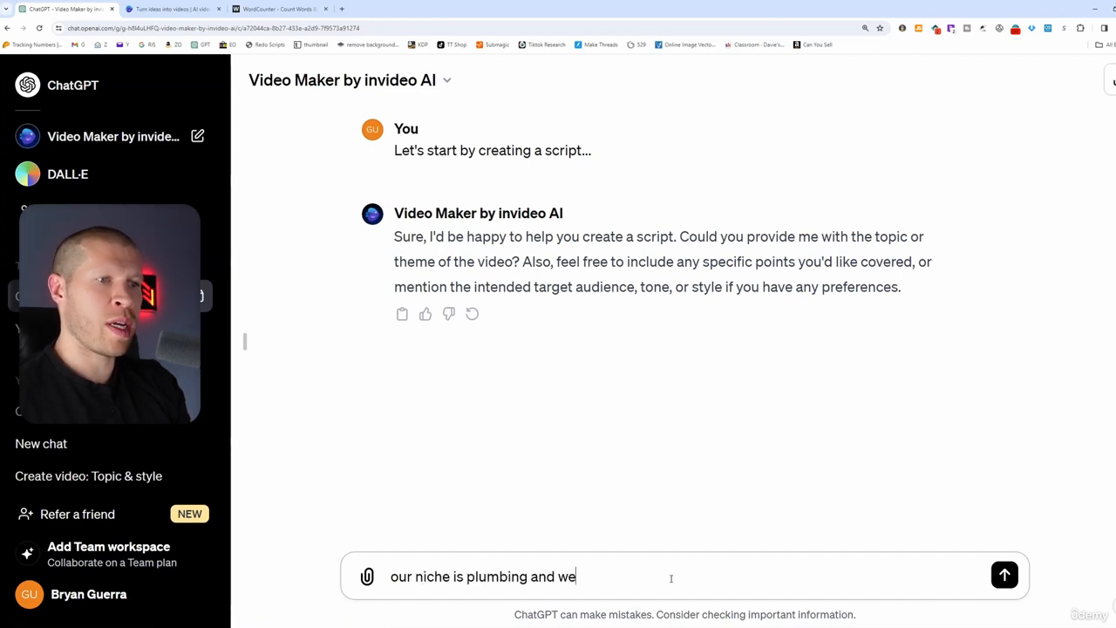
type("'d like to create a video on 5 thing you d")
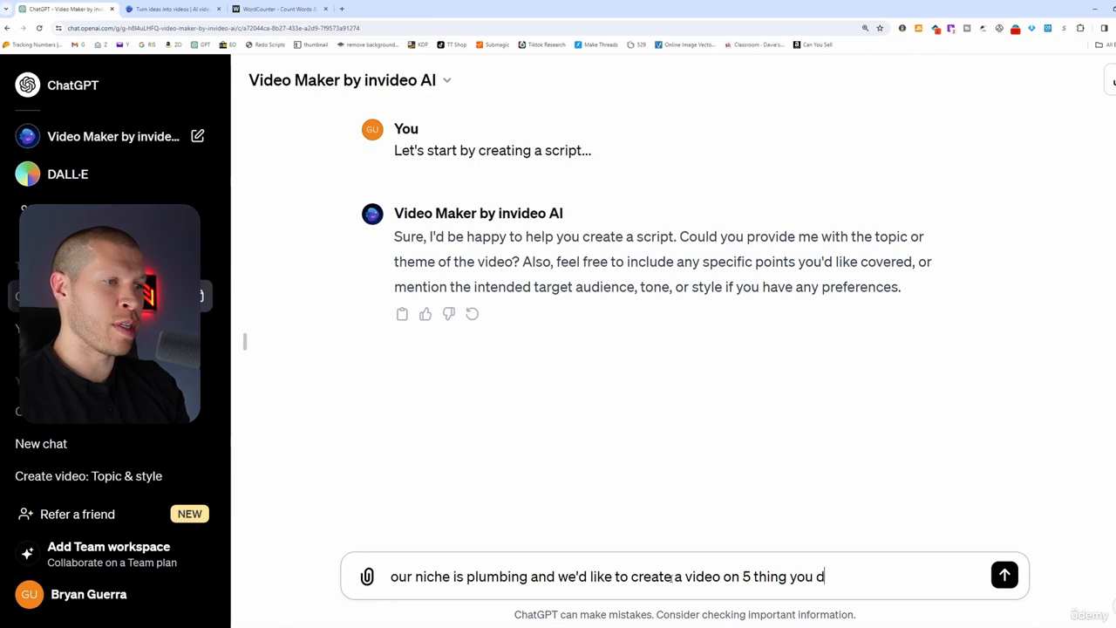
type("idn't know about your ho")
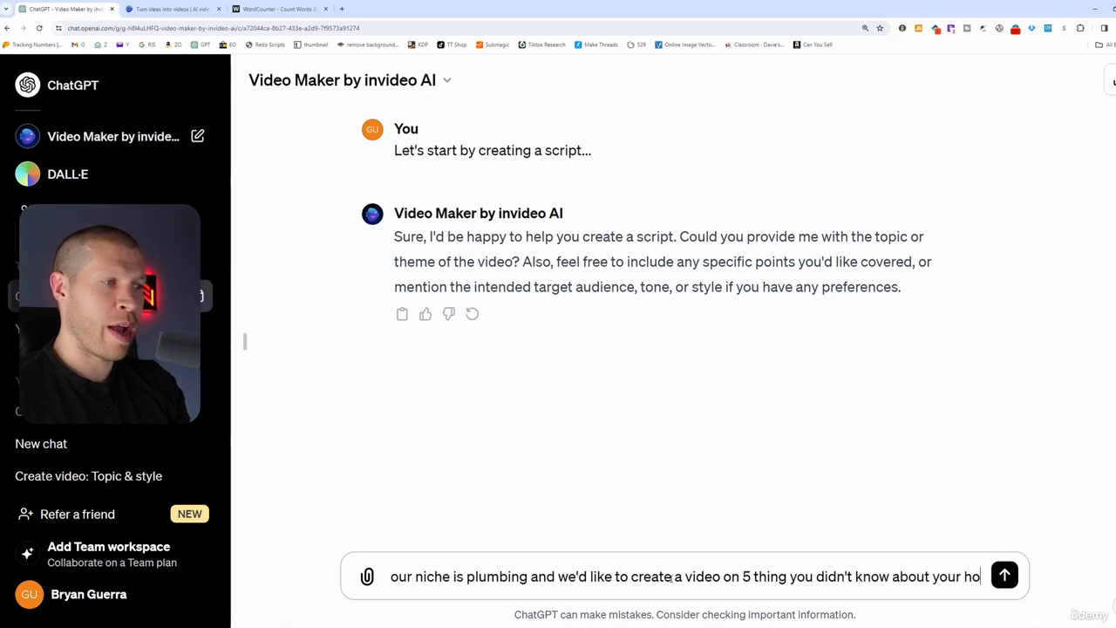
type("uses plumbing")
key("Return")
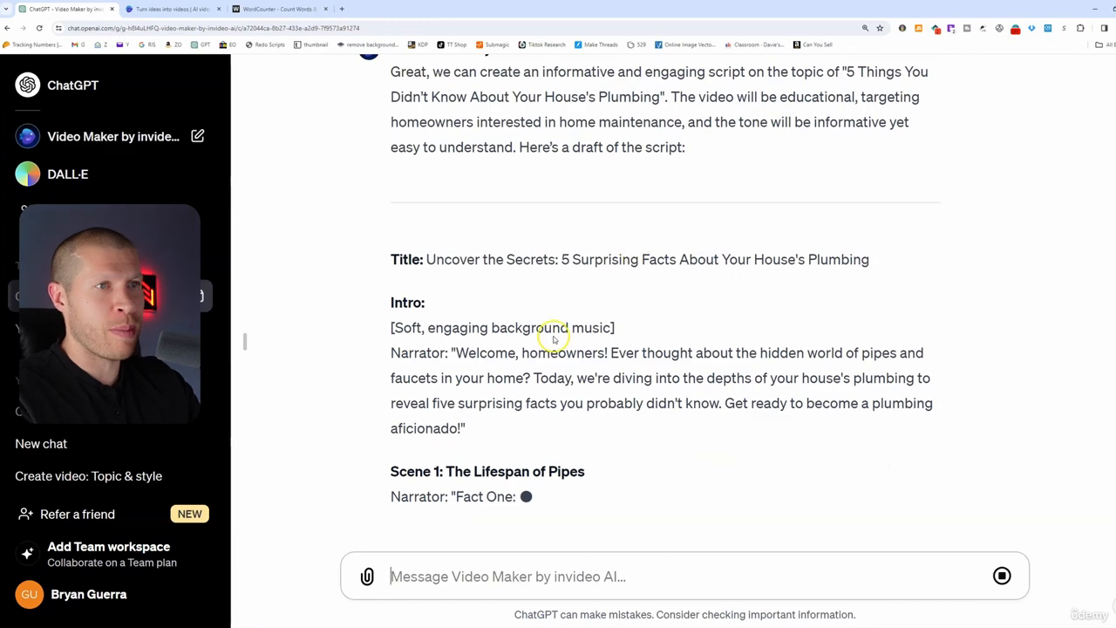
scroll(597, 340, "up", 1)
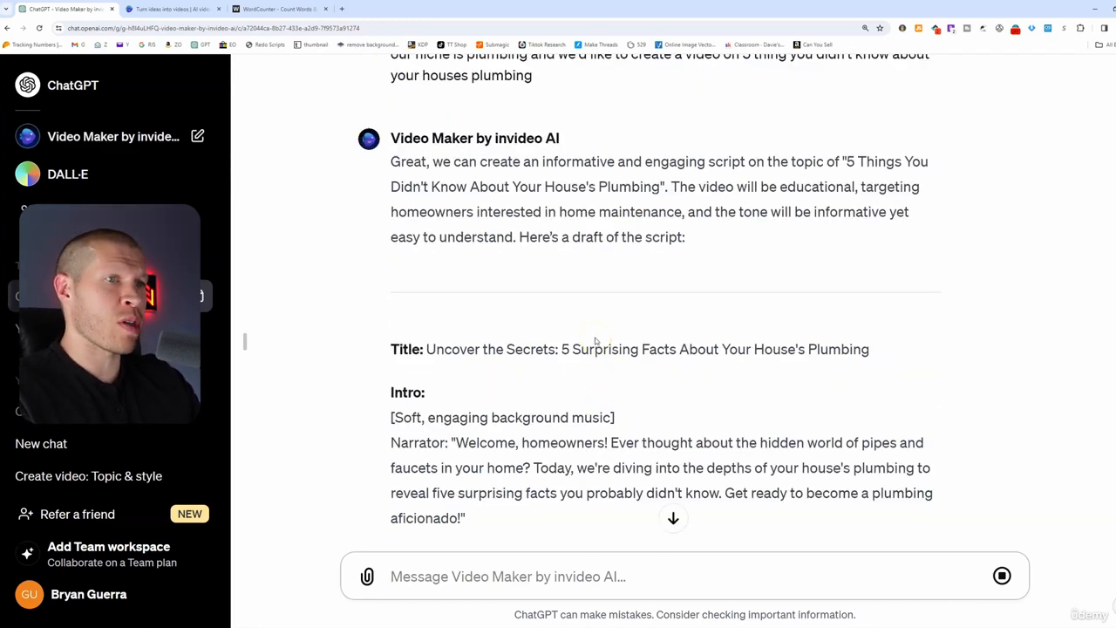
scroll(567, 357, "down", 1)
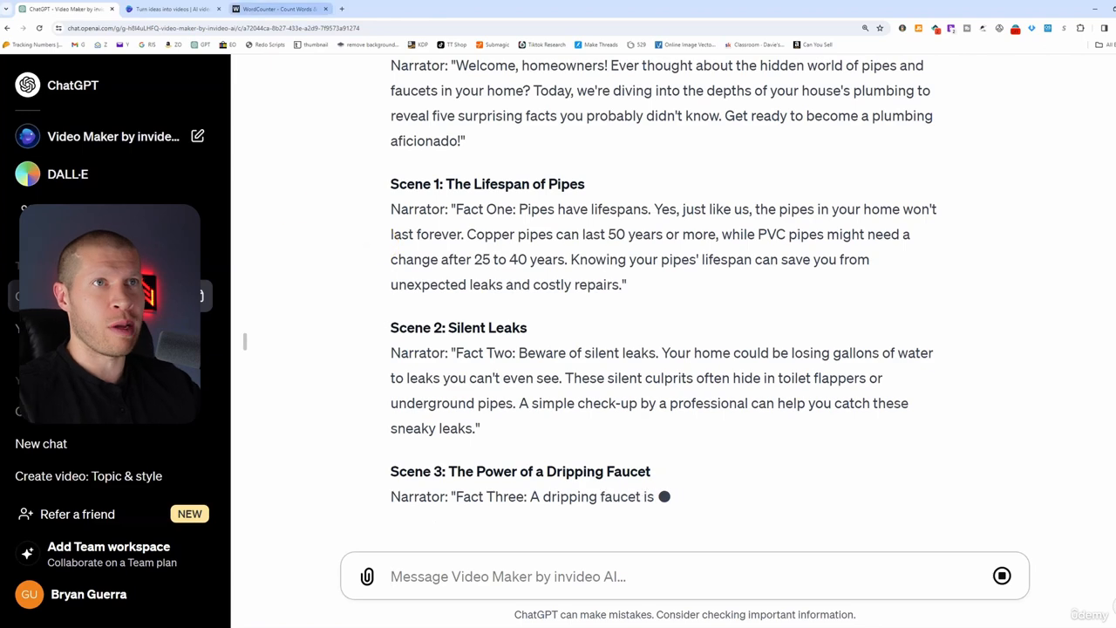
Switch to WordCounter and copy the entire existing script
left_click(270, 9)
key("ctrl+a")
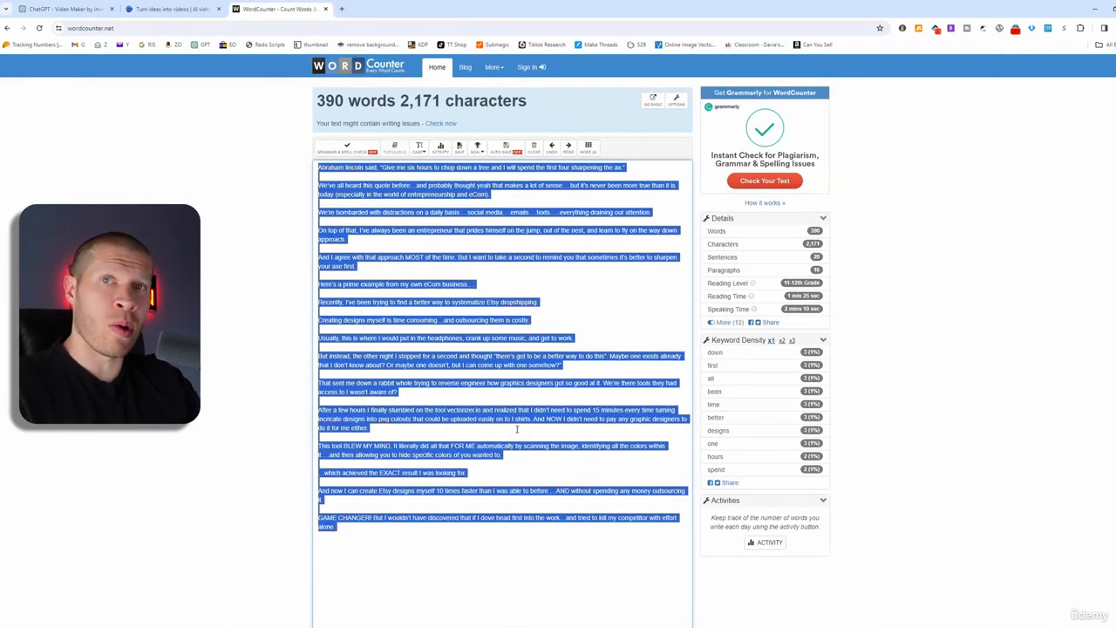
right_click(533, 365)
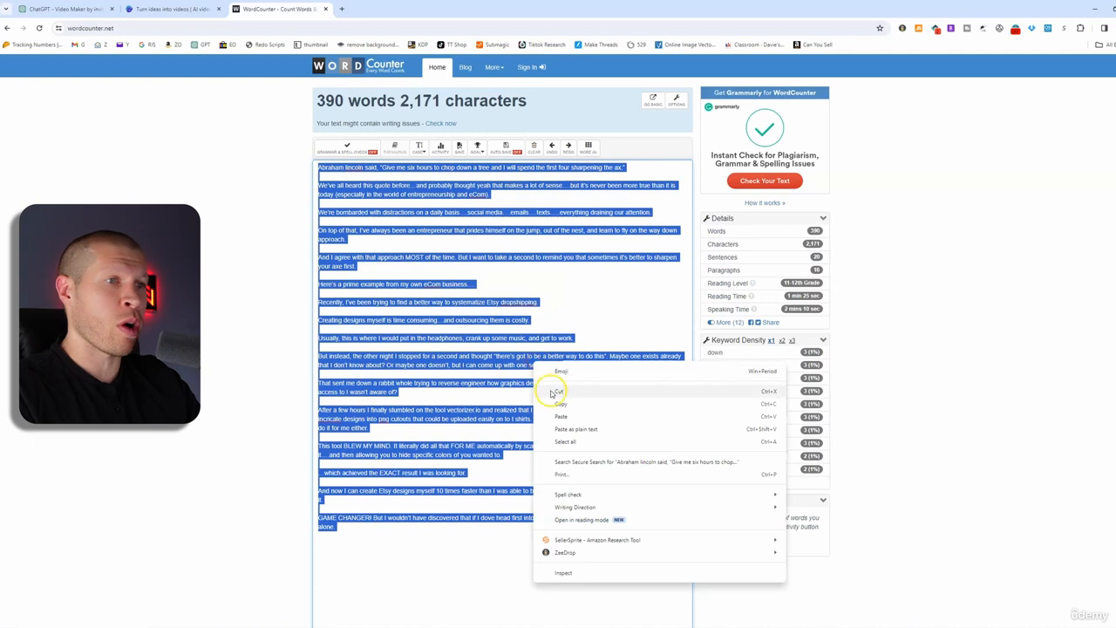
left_click(559, 403)
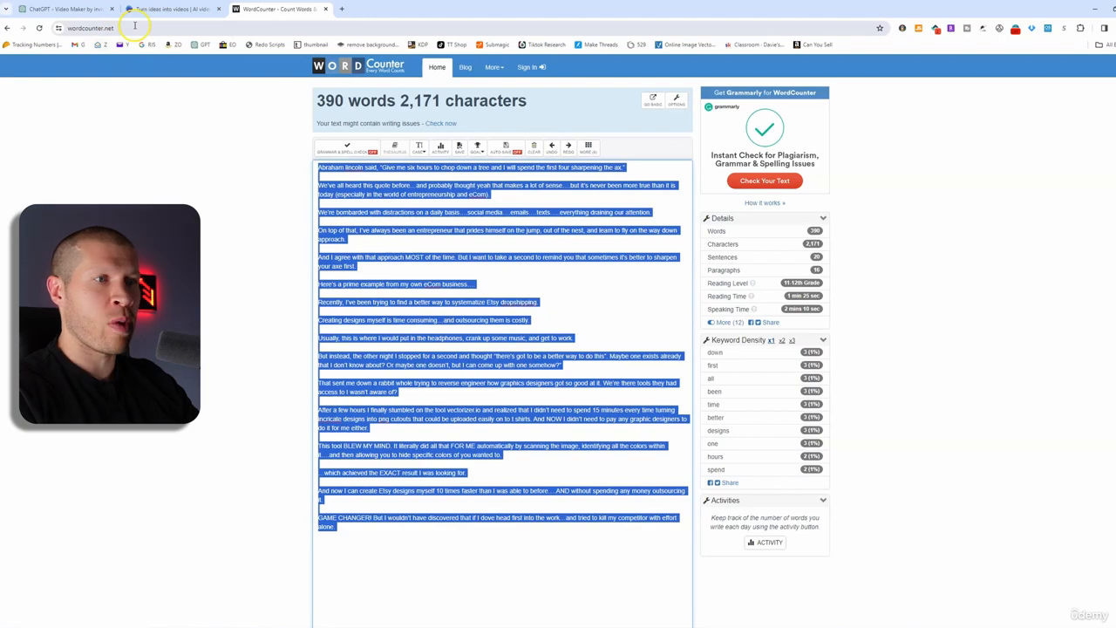
Return to ChatGPT, open Video Maker by invideo AI in a new browser tab and start a "Let's create a video!" chat there
left_click(70, 8)
scroll(655, 516, "down", 2)
scroll(626, 480, "up", 8)
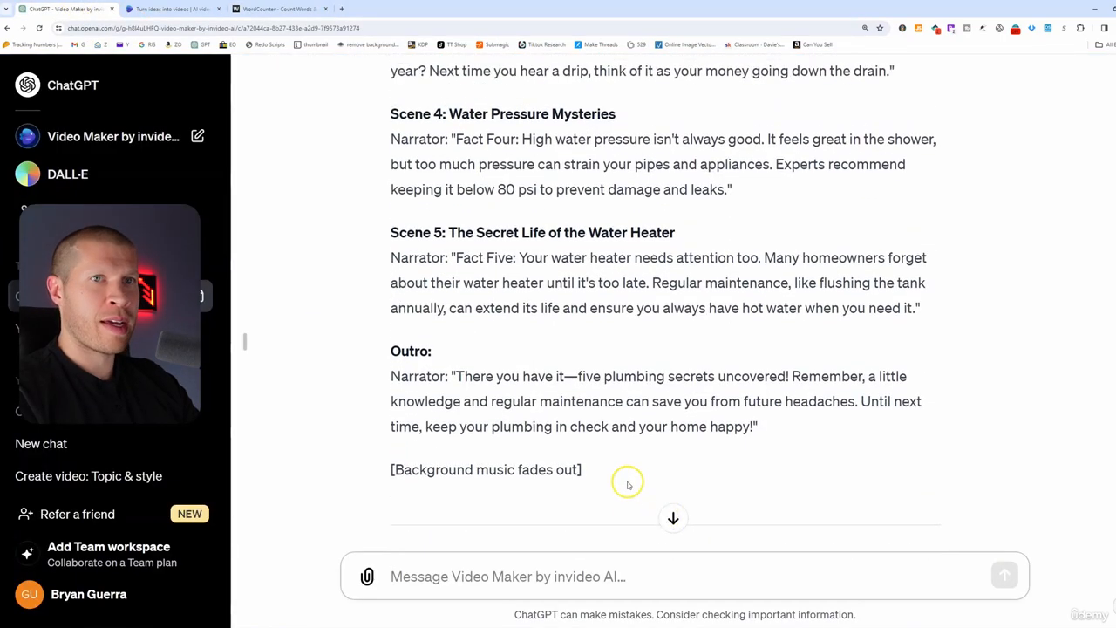
right_click(150, 139)
left_click(195, 146)
left_click(174, 9)
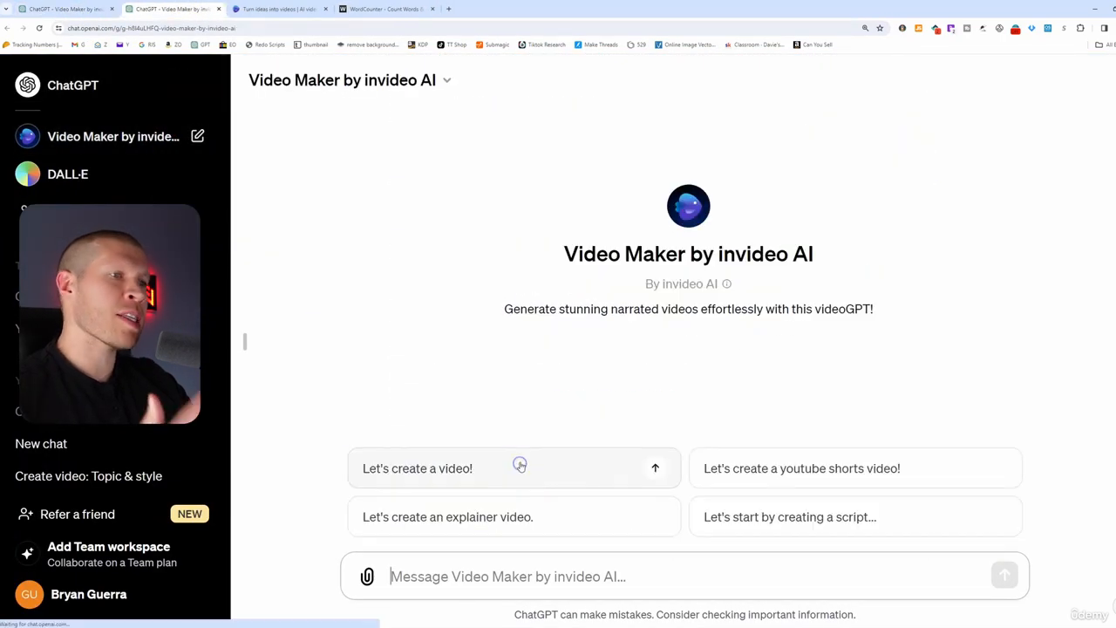
left_click(521, 466)
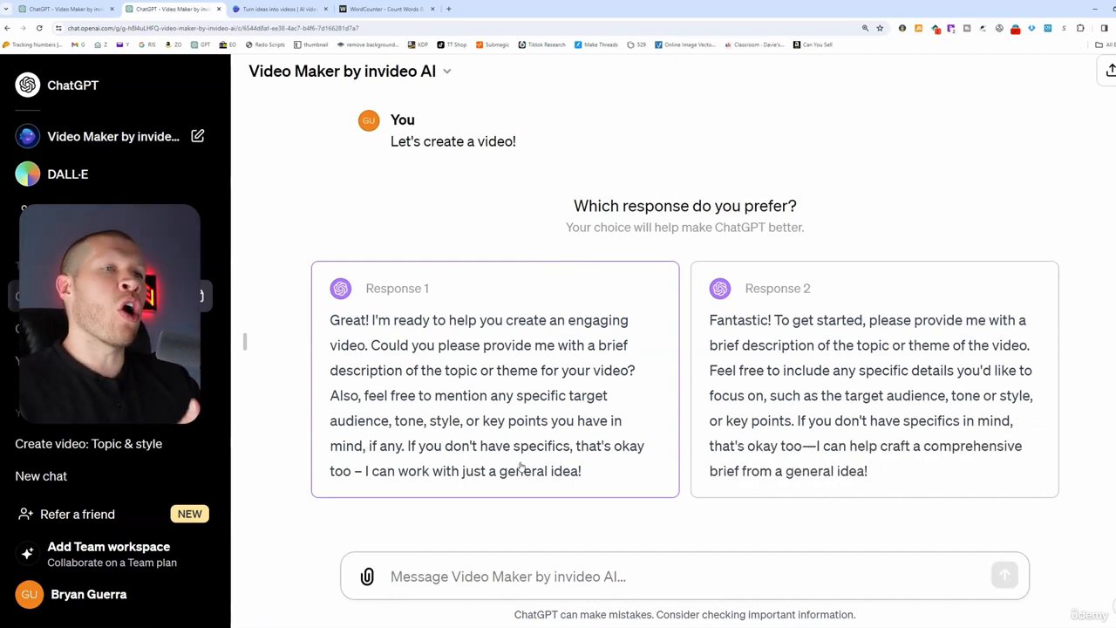
Go back to the plumbing script conversation and read through its scenes to the end
key("ctrl+shift+Tab")
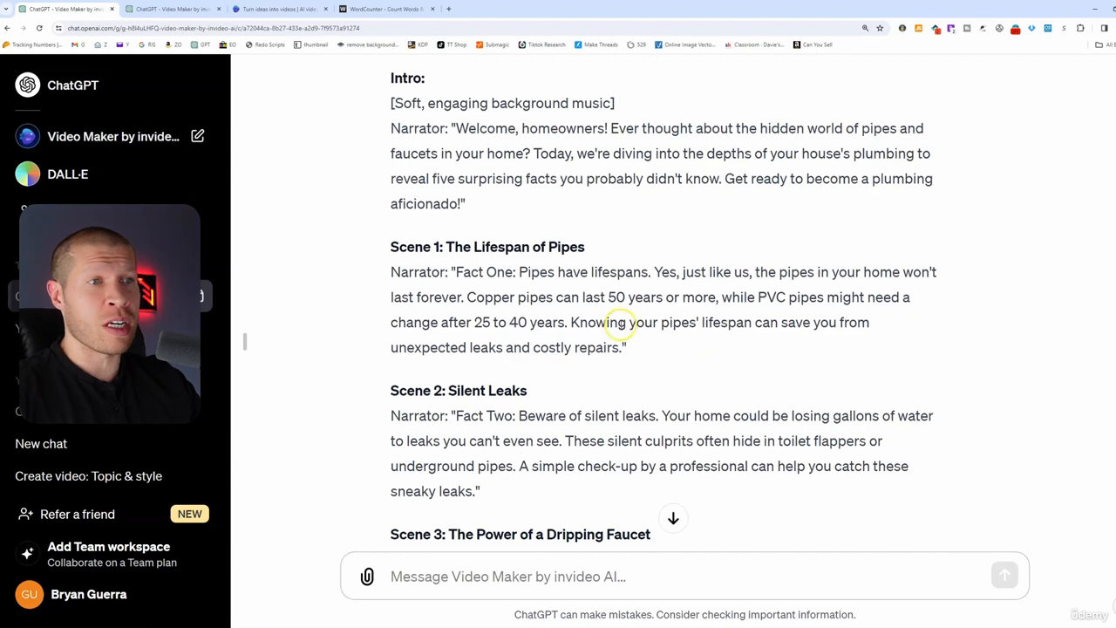
scroll(697, 375, "down", 1)
scroll(696, 375, "down", 8)
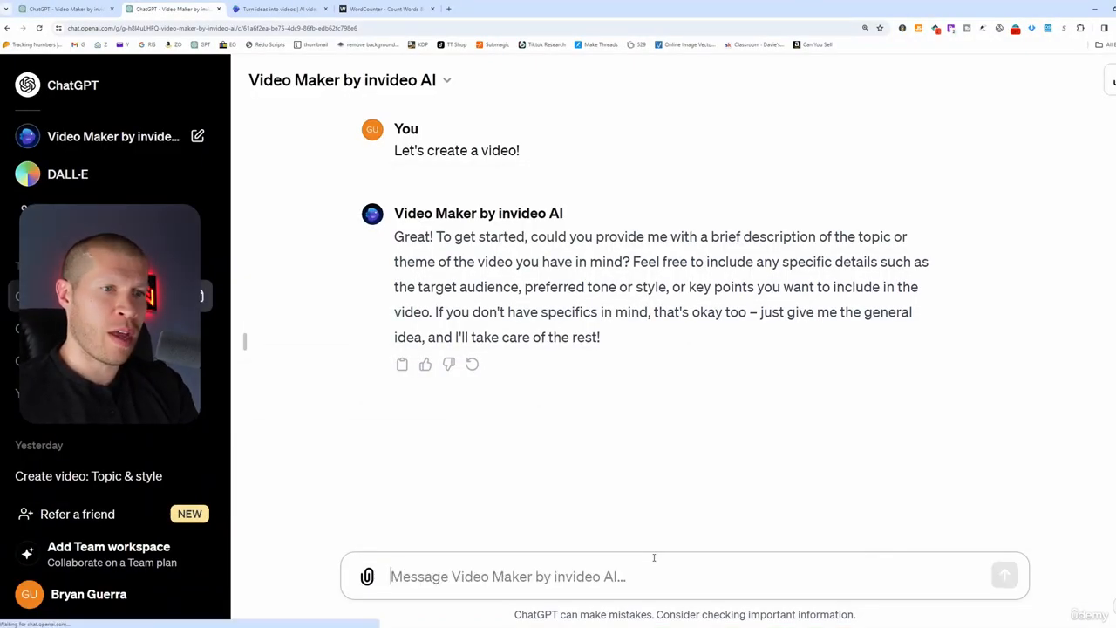
In the video-creation chat, send "I already have a script written can you make me a video" and submit the copied script
type("I already have a scr")
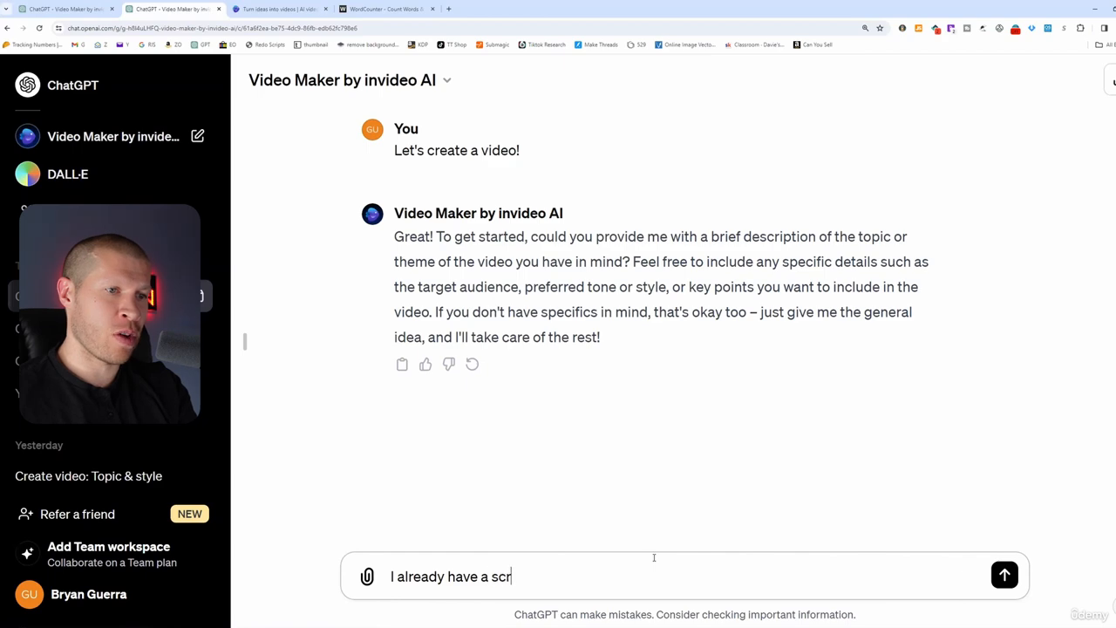
type("ipt written can you make me a")
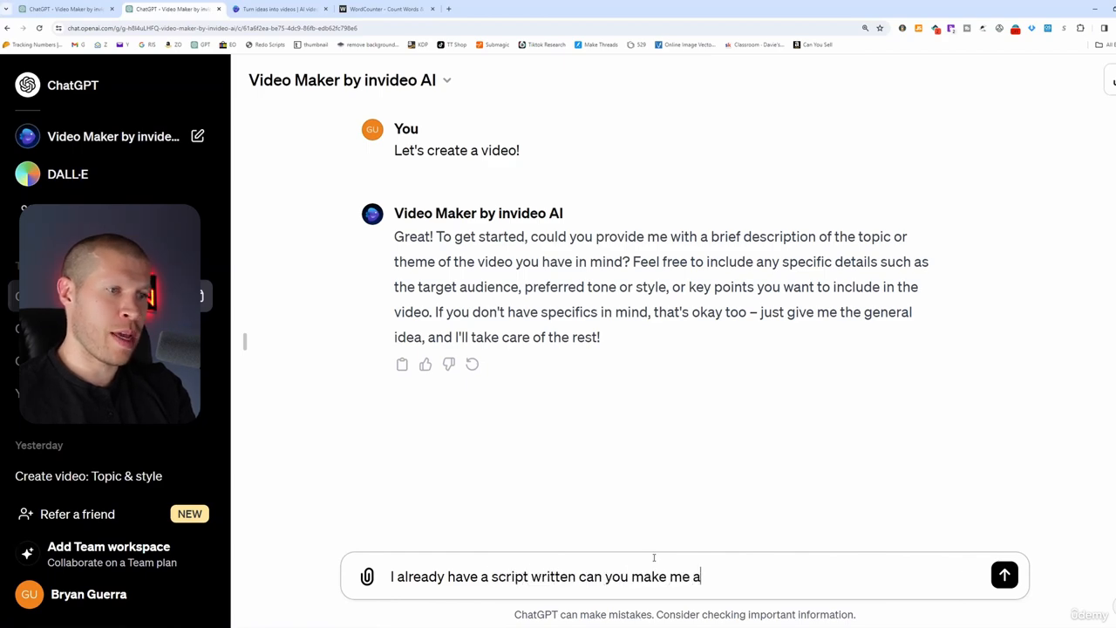
type(" video")
key("Return")
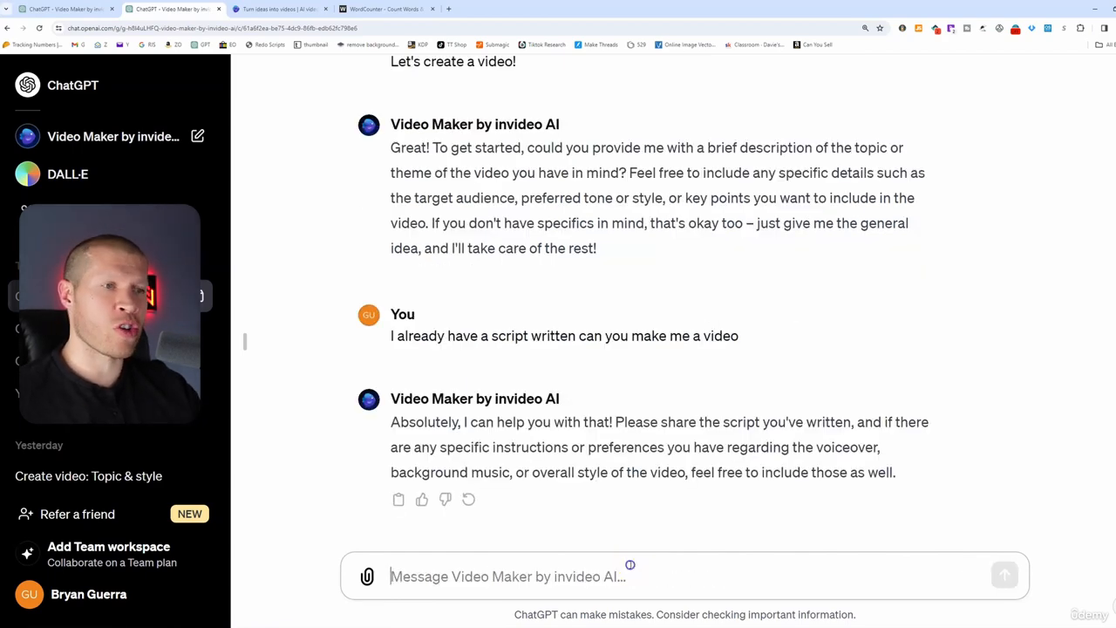
key("ctrl+v")
key("Return")
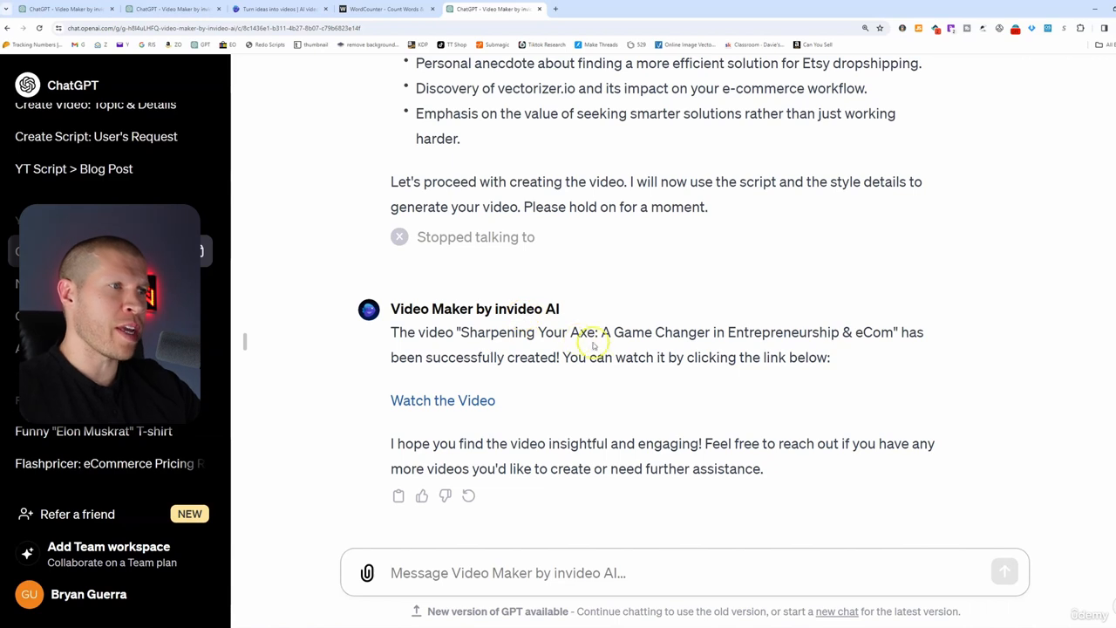
Open the generated "Sharpening Your Axe" video in invideo AI and bring up its export settings
left_click(444, 400)
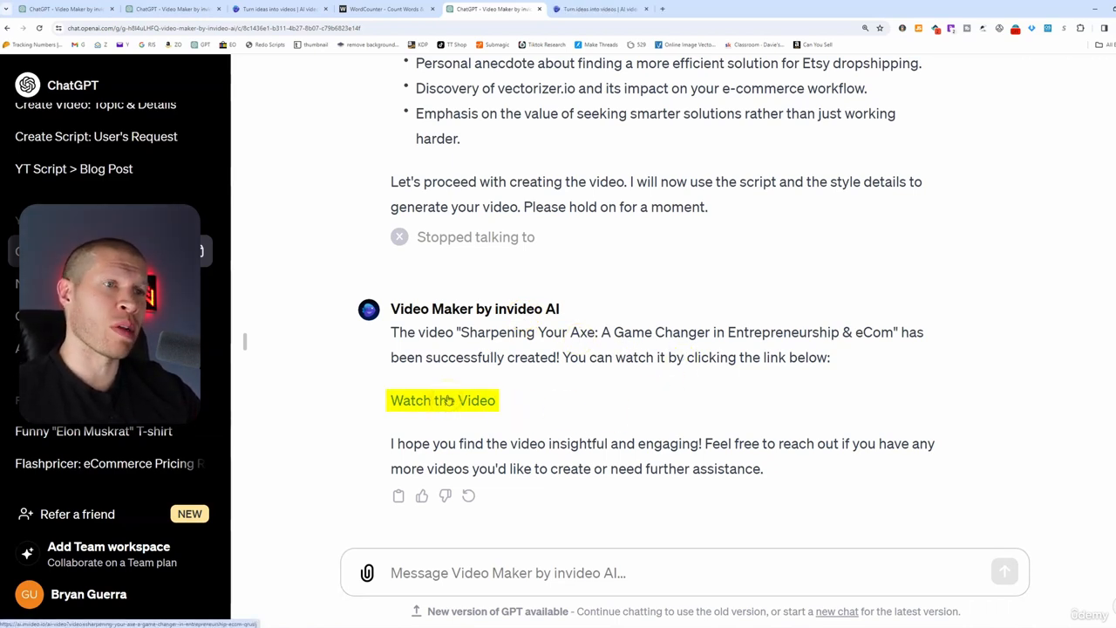
left_click(600, 9)
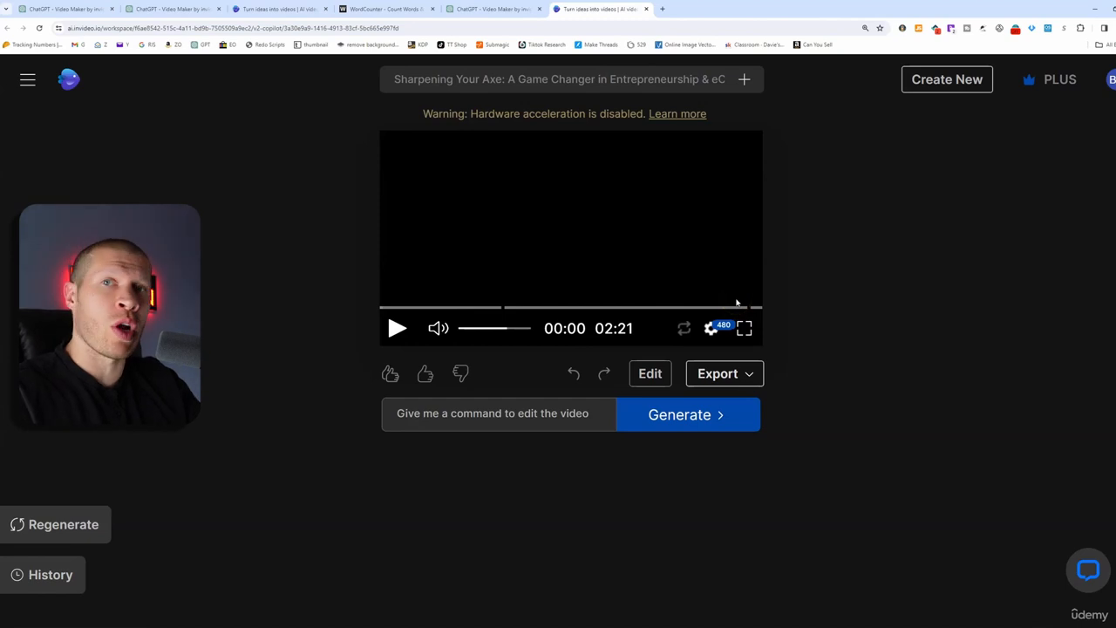
left_click(750, 375)
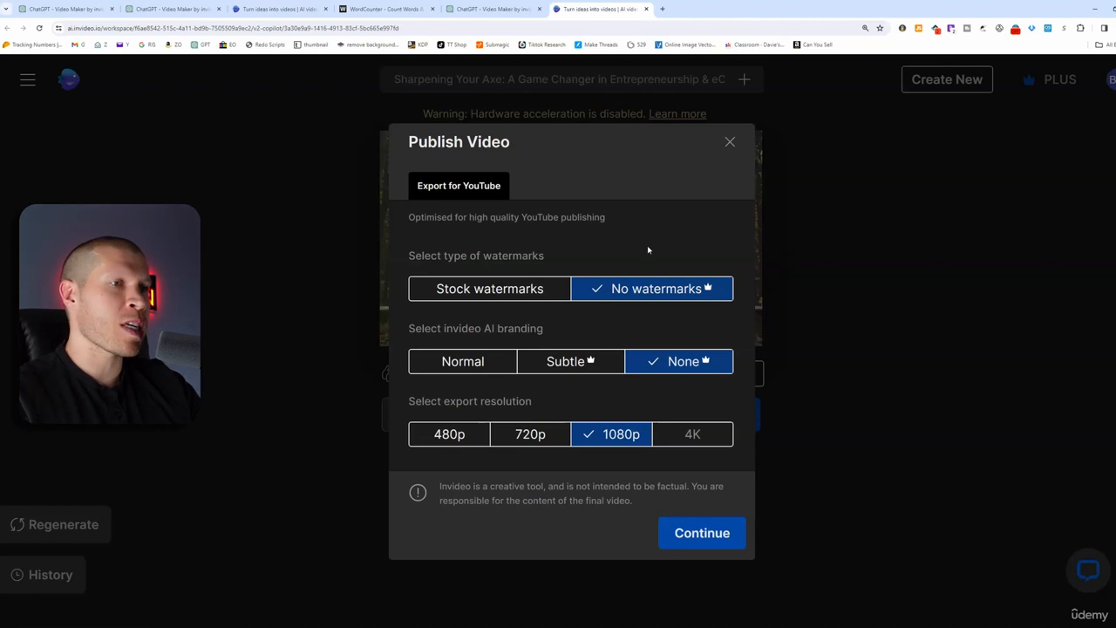